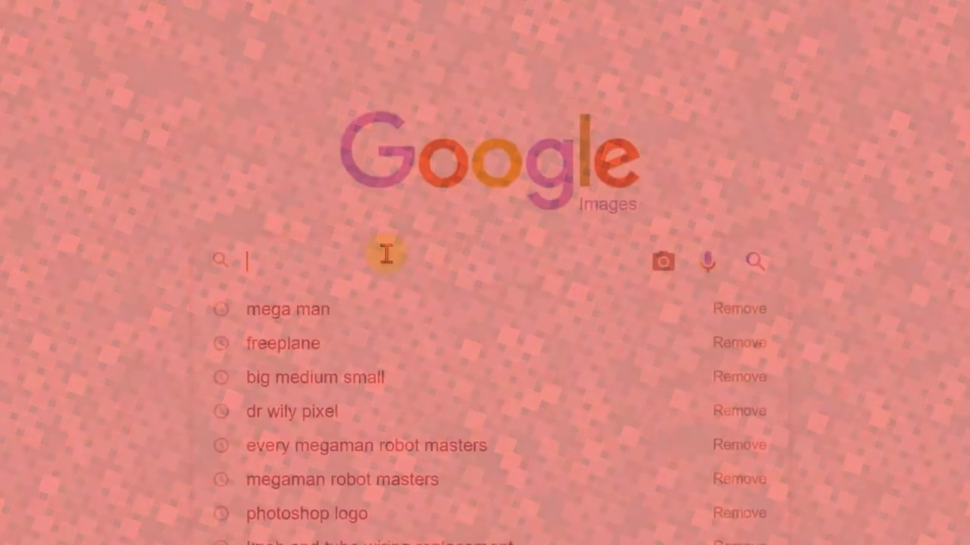
Step: Search Google Images for 'electric logo' and scroll through the lightning-bolt and plug results
{"action": "type", "text": "electric logo"}
{"action": "key", "text": "Return"}
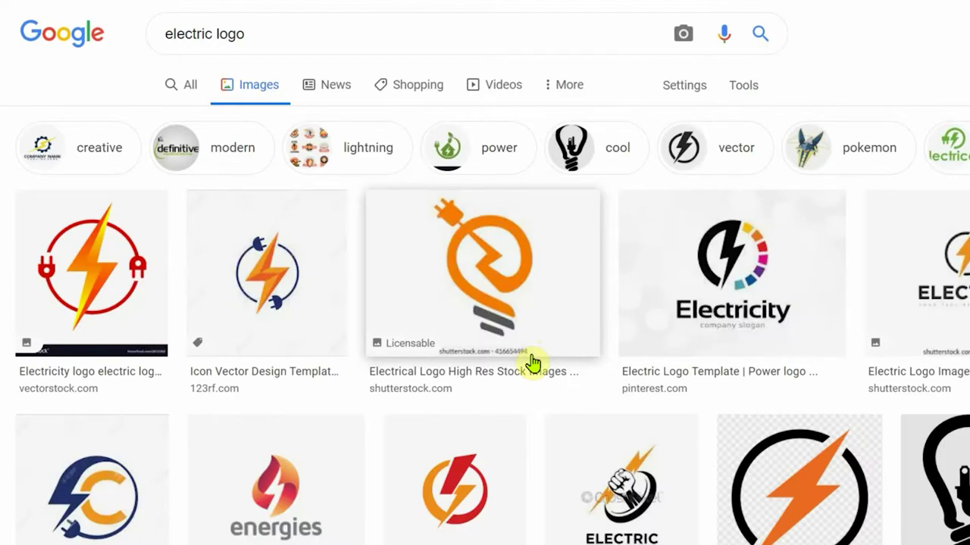
{"action": "scroll", "coordinate": [533, 364], "scroll_direction": "down", "scroll_amount": 5}
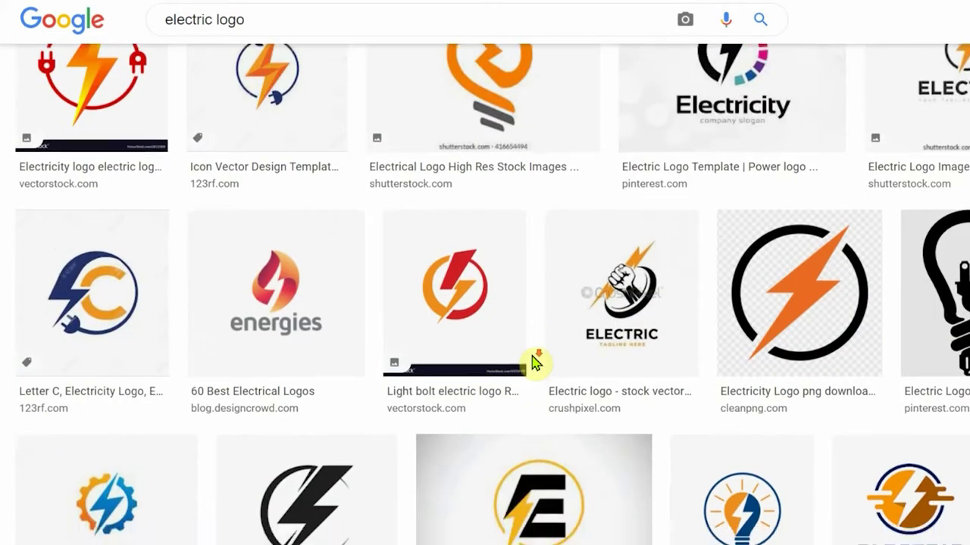
{"action": "scroll", "coordinate": [533, 363], "scroll_direction": "down", "scroll_amount": 5}
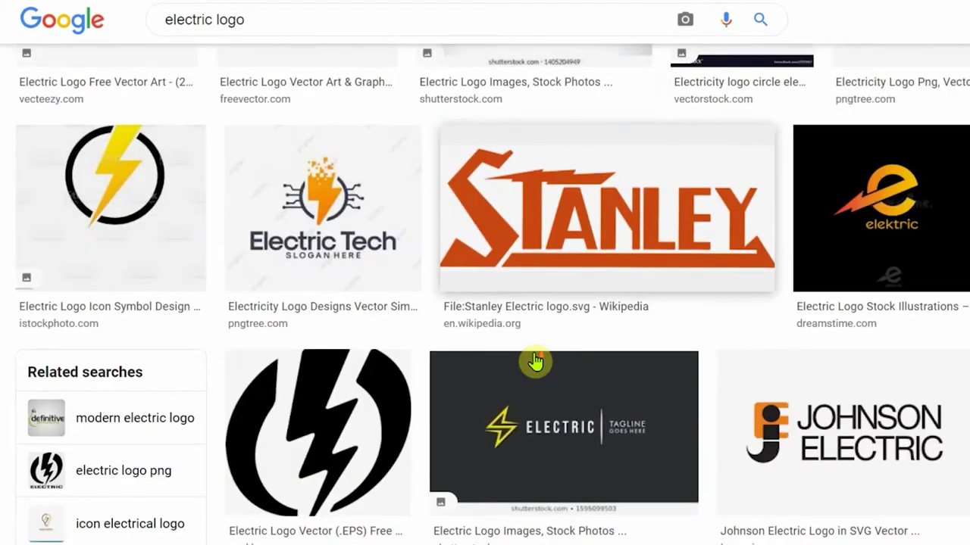
{"action": "scroll", "coordinate": [535, 362], "scroll_direction": "down", "scroll_amount": 2}
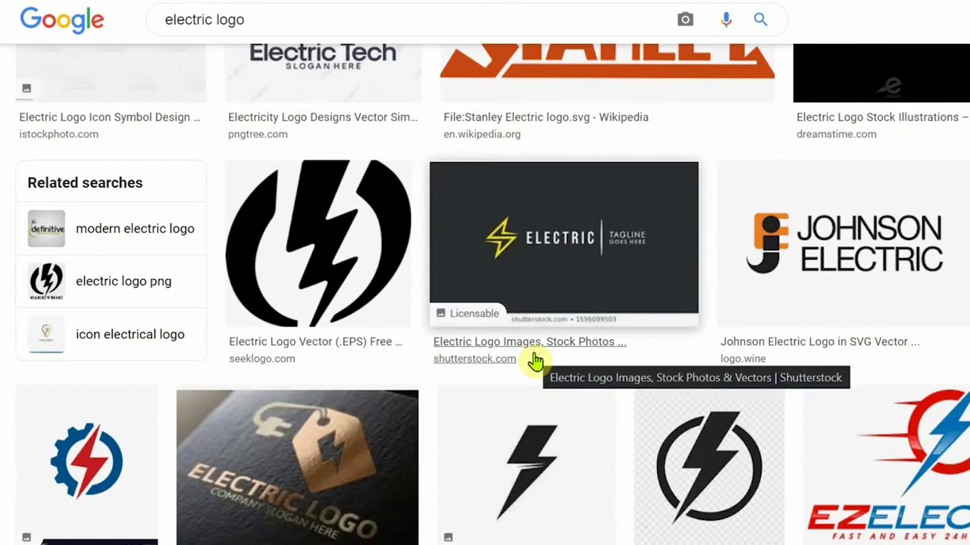
{"action": "scroll", "coordinate": [535, 362], "scroll_direction": "down", "scroll_amount": 3}
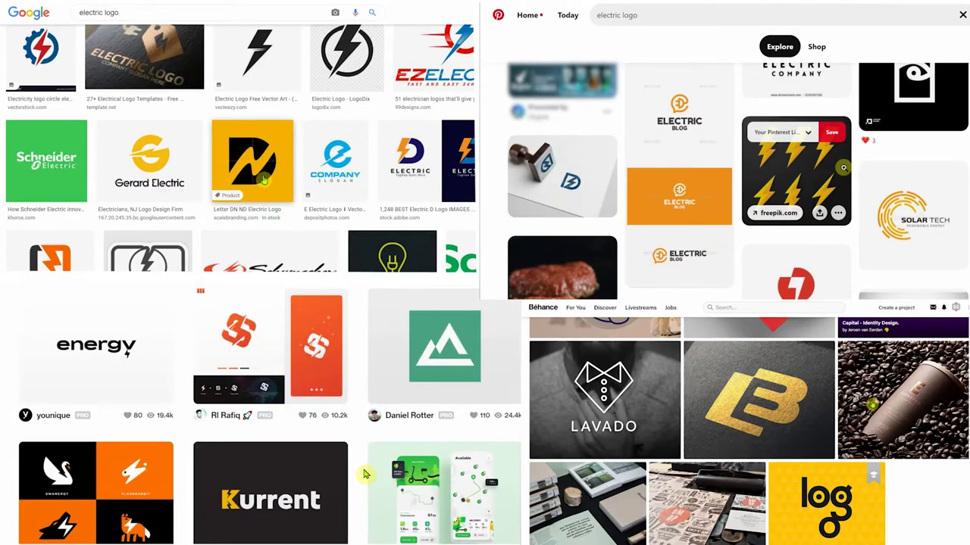
Step: Save the orange S-plug Lorem Ipsum logo into the Spark Electric Co Logo > Inspiration folder
{"action": "scroll", "coordinate": [365, 474], "scroll_direction": "down", "scroll_amount": 3}
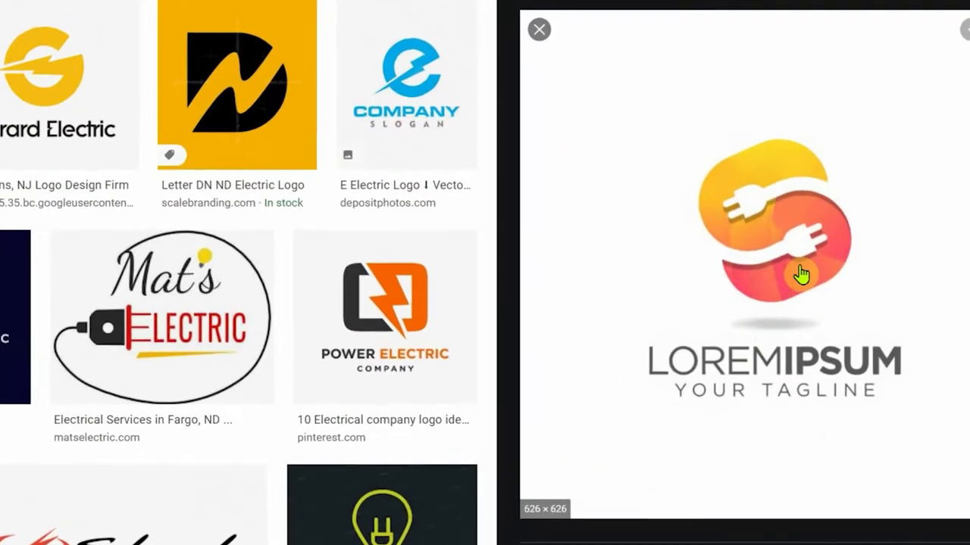
{"action": "right_click", "coordinate": [755, 216]}
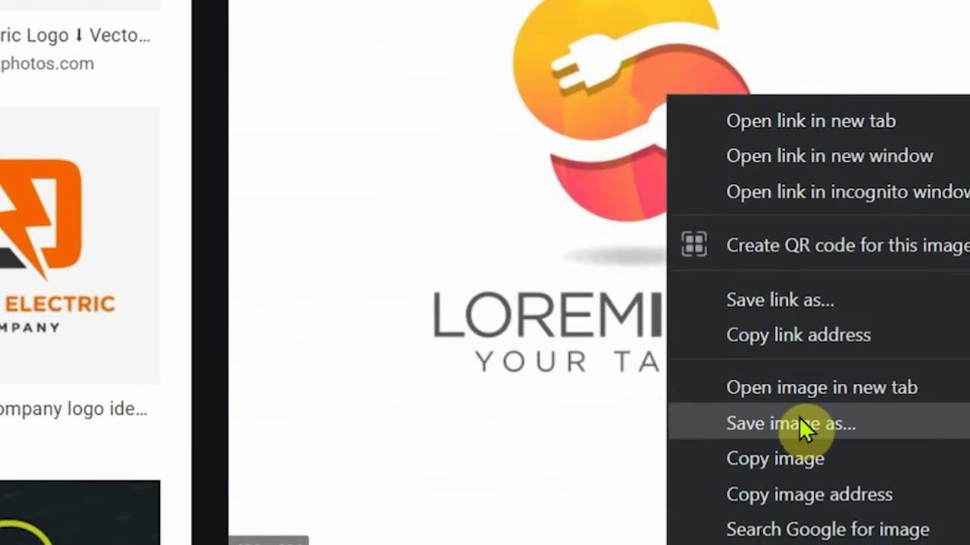
{"action": "left_click", "coordinate": [798, 422]}
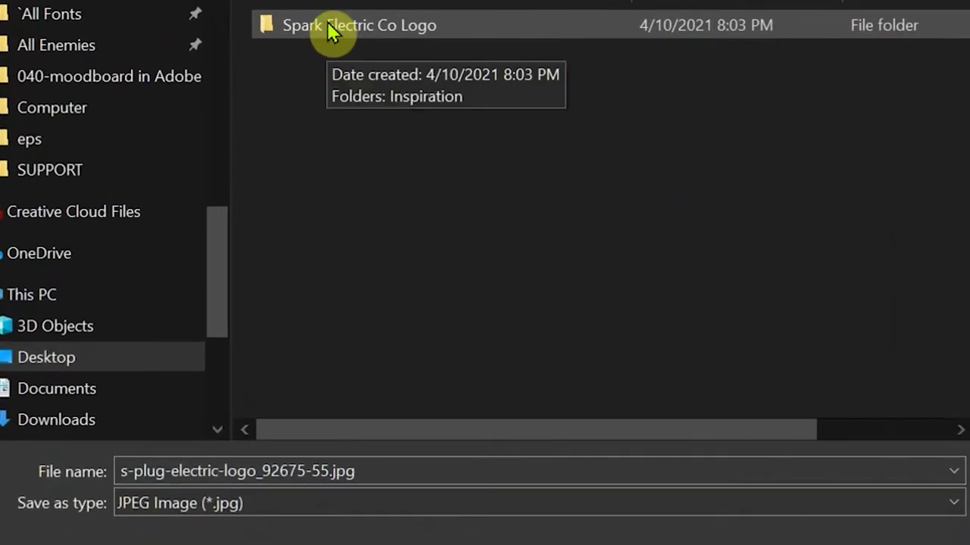
{"action": "double_click", "coordinate": [327, 22]}
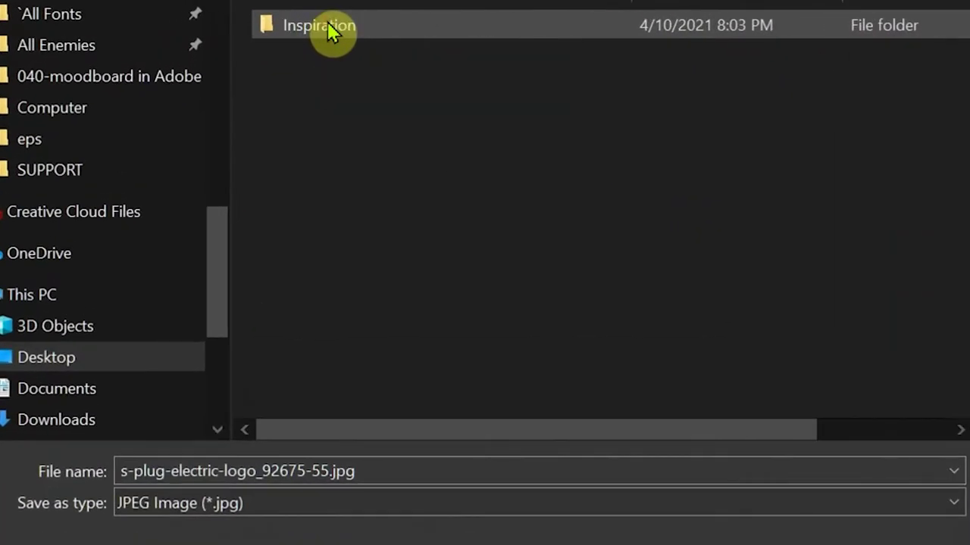
{"action": "double_click", "coordinate": [327, 22]}
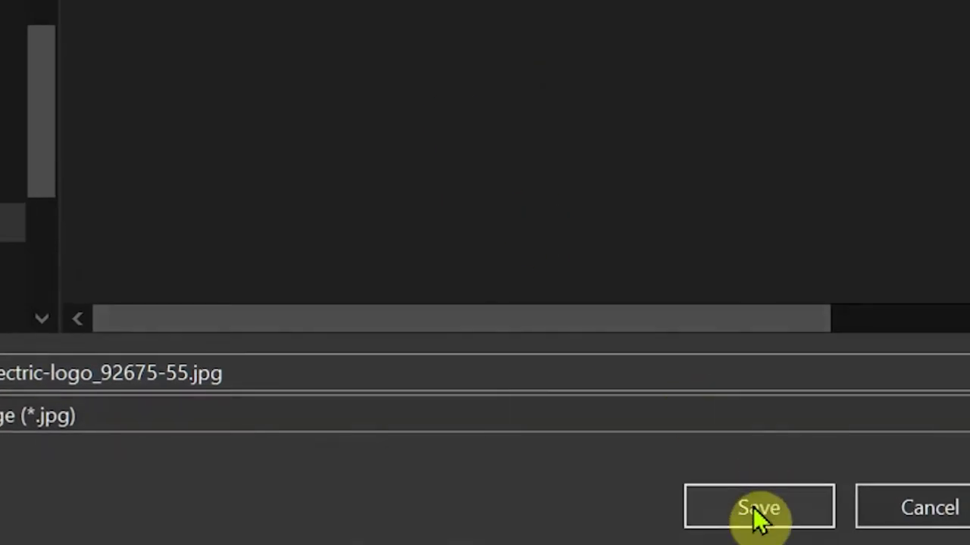
{"action": "left_click", "coordinate": [758, 509]}
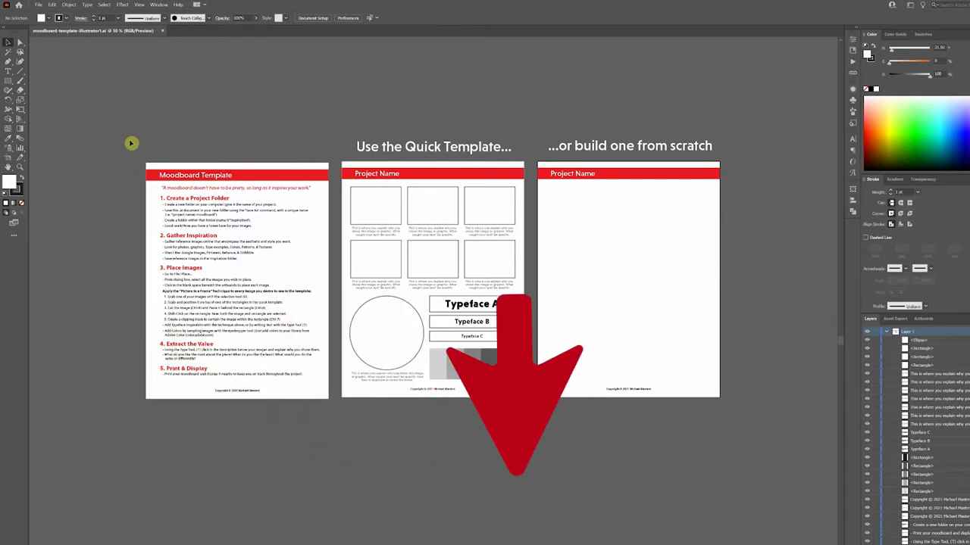
Step: Load all eleven Inspiration images, Annotation through the sun shine spark logo, for placing
{"action": "left_click", "coordinate": [39, 5]}
{"action": "left_click", "coordinate": [70, 141]}
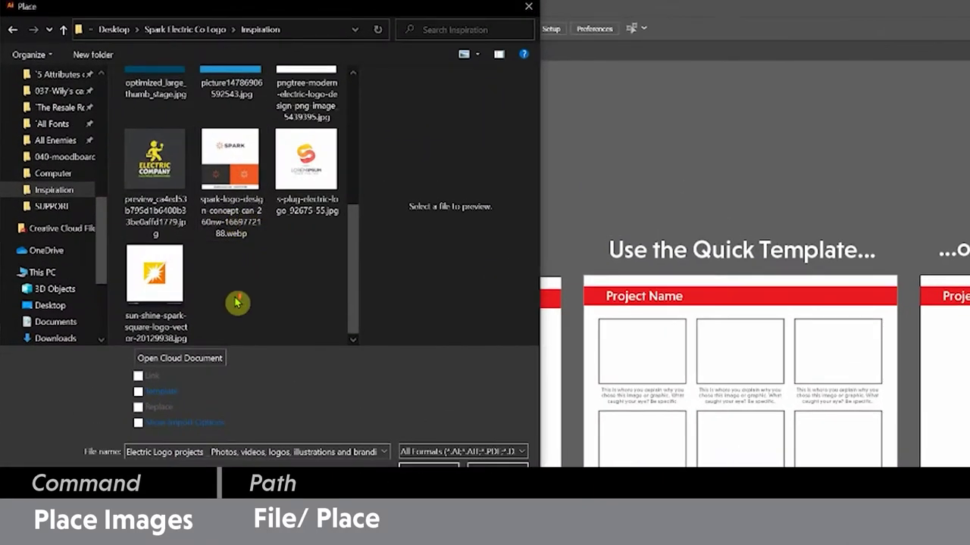
{"action": "scroll", "coordinate": [237, 303], "scroll_direction": "up", "scroll_amount": 3}
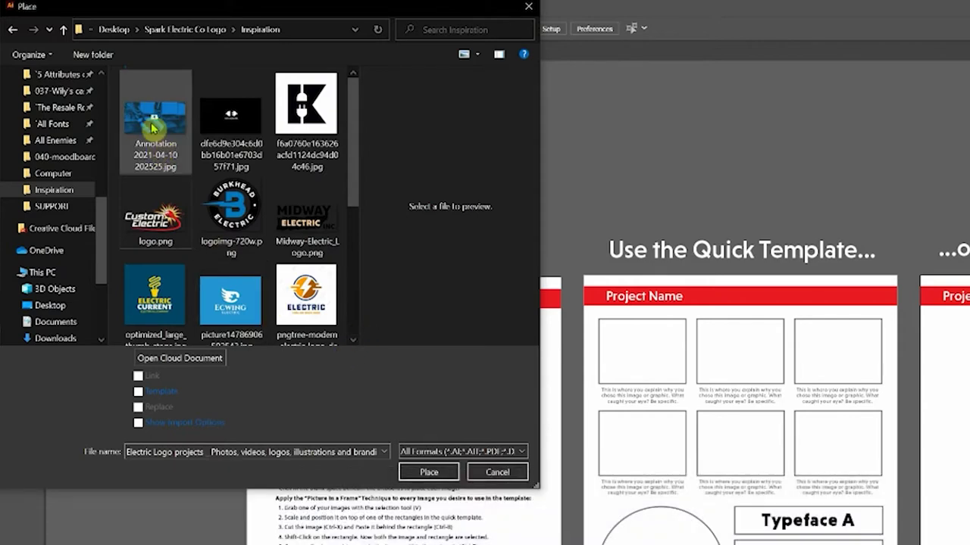
{"action": "left_click", "coordinate": [151, 129]}
{"action": "scroll", "coordinate": [152, 144], "scroll_direction": "down", "scroll_amount": 1}
{"action": "left_click_drag", "start_coordinate": [353, 125], "coordinate": [353, 245]}
{"action": "left_click", "coordinate": [154, 289], "text": "shift"}
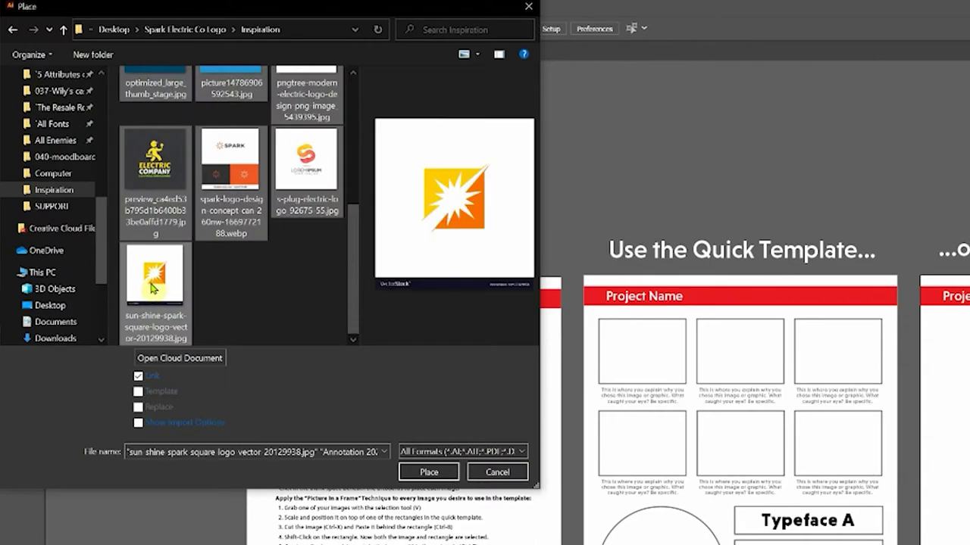
{"action": "left_click", "coordinate": [428, 474]}
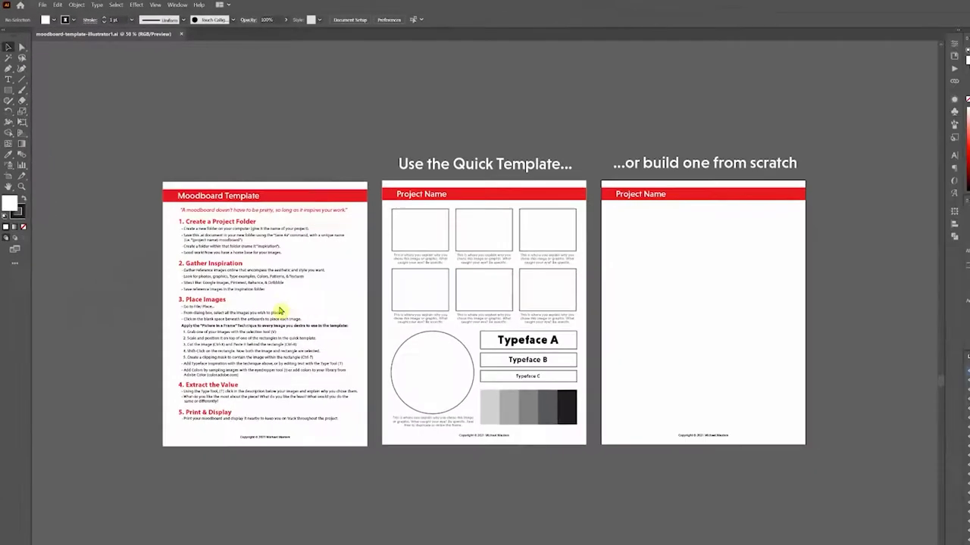
Step: Drop the eleven logo images, from the blue photo to the starburst logo, below the templates
{"action": "scroll", "coordinate": [298, 239], "scroll_direction": "down", "scroll_amount": 3}
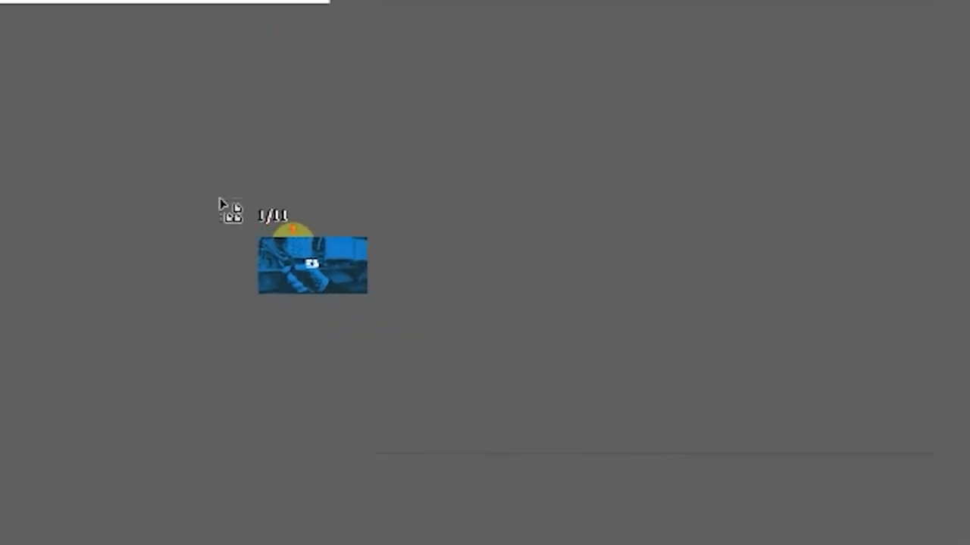
{"action": "scroll", "coordinate": [139, 242], "scroll_direction": "down", "scroll_amount": 3, "text": "alt"}
{"action": "scroll", "coordinate": [91, 253], "scroll_direction": "left", "scroll_amount": 5}
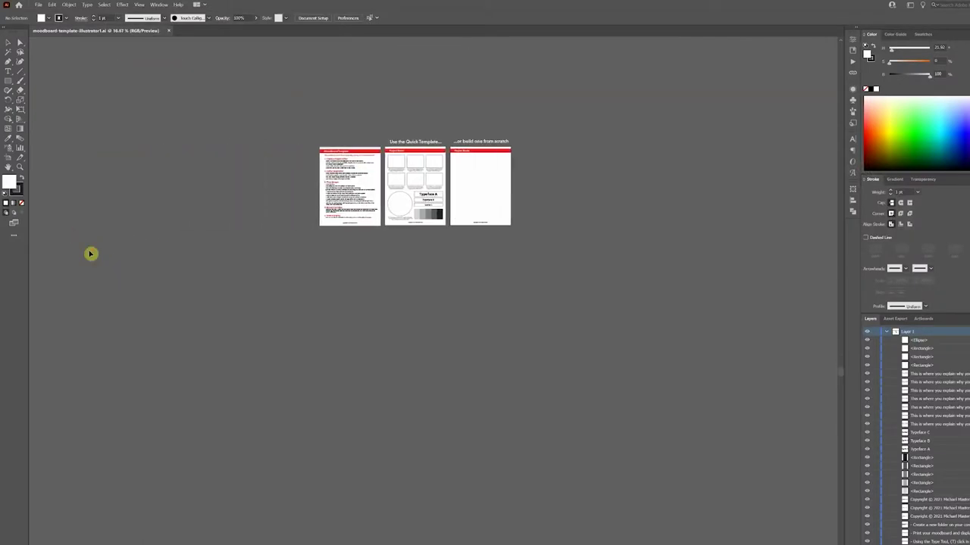
{"action": "left_click", "coordinate": [269, 239]}
{"action": "left_click", "coordinate": [330, 245]}
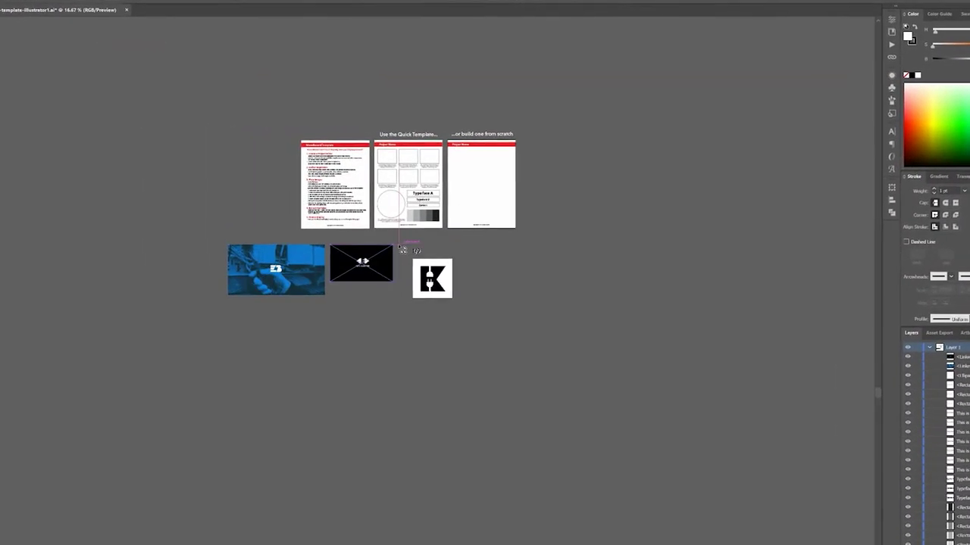
{"action": "left_click", "coordinate": [395, 246]}
{"action": "left_click", "coordinate": [463, 246]}
{"action": "left_click", "coordinate": [548, 247]}
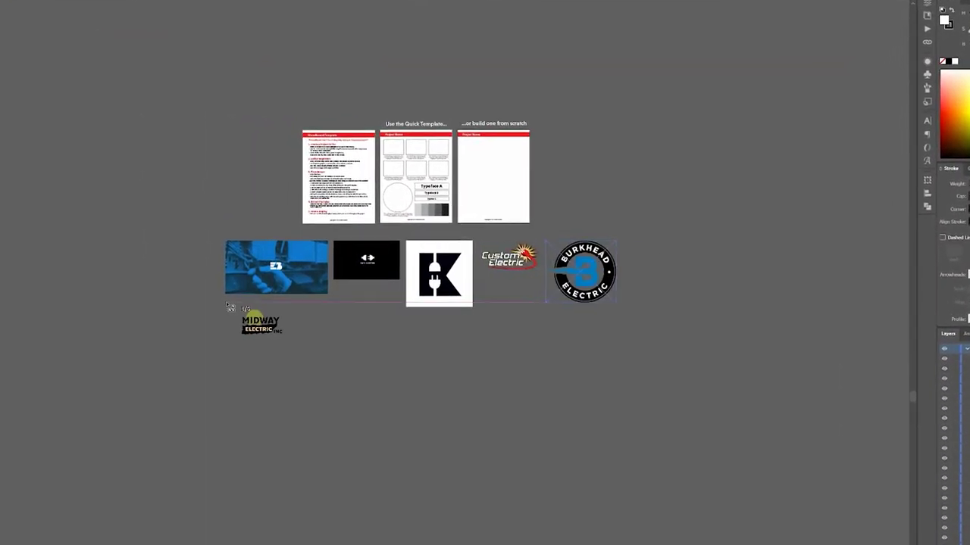
{"action": "left_click", "coordinate": [228, 301]}
{"action": "left_click", "coordinate": [280, 303]}
{"action": "left_click", "coordinate": [336, 301]}
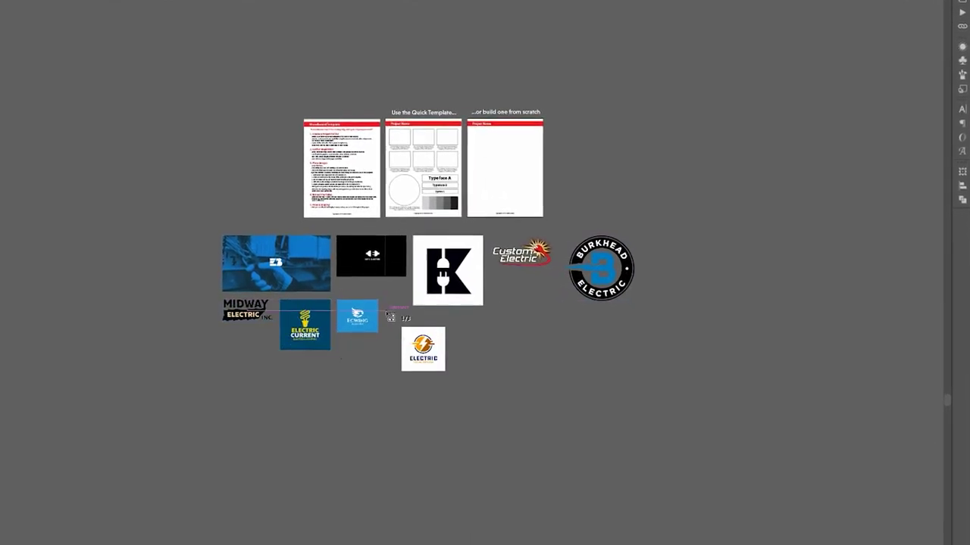
{"action": "left_click", "coordinate": [384, 314]}
{"action": "left_click", "coordinate": [557, 377]}
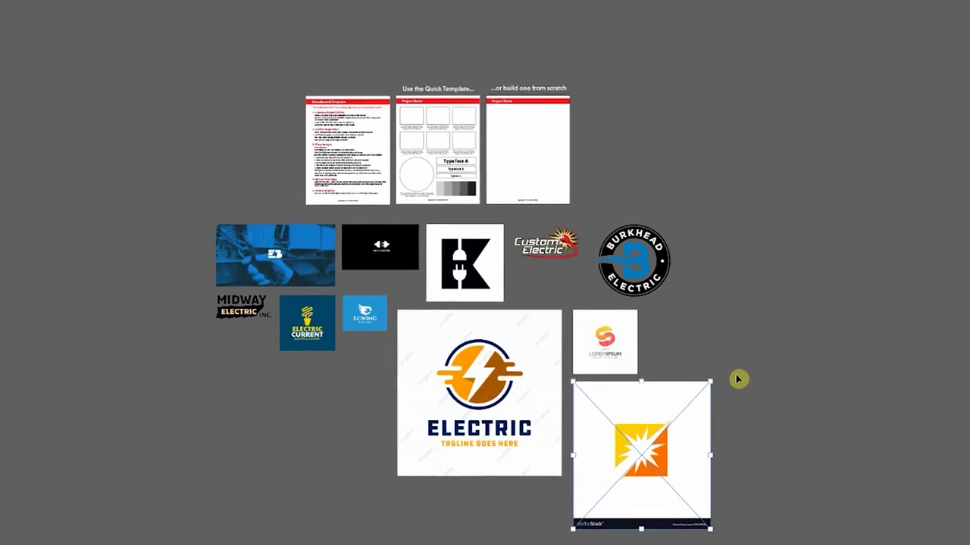
Step: Rearrange the MIDWAY, Ecwing, Electric Current, starburst, Electric and Lorem Ipsum logos into a loose grid
{"action": "left_click_drag", "start_coordinate": [241, 305], "coordinate": [567, 276]}
{"action": "left_click_drag", "start_coordinate": [372, 318], "coordinate": [705, 330]}
{"action": "left_click_drag", "start_coordinate": [325, 324], "coordinate": [786, 280]}
{"action": "left_click_drag", "start_coordinate": [691, 464], "coordinate": [344, 371]}
{"action": "left_click_drag", "start_coordinate": [507, 394], "coordinate": [473, 394]}
{"action": "left_click_drag", "start_coordinate": [649, 349], "coordinate": [617, 345]}
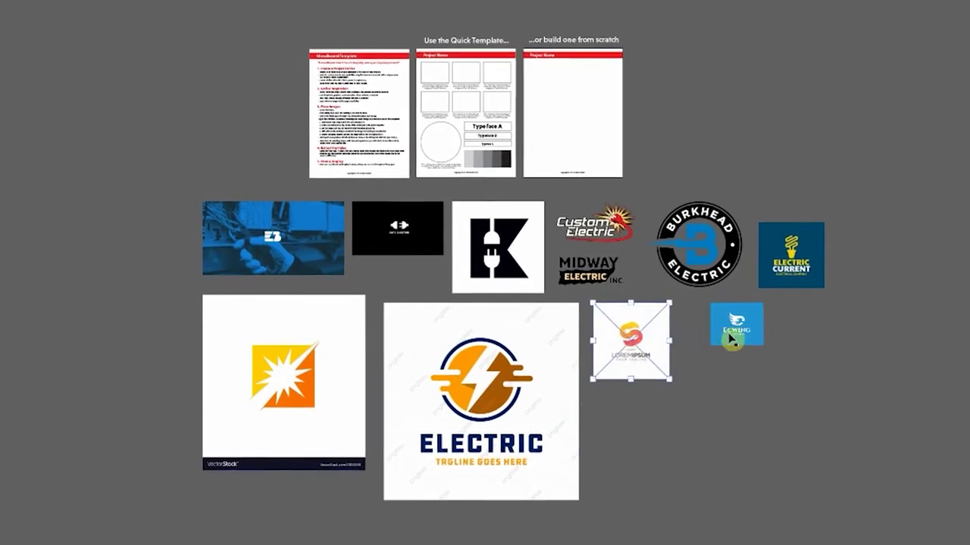
{"action": "left_click_drag", "start_coordinate": [788, 258], "coordinate": [655, 433]}
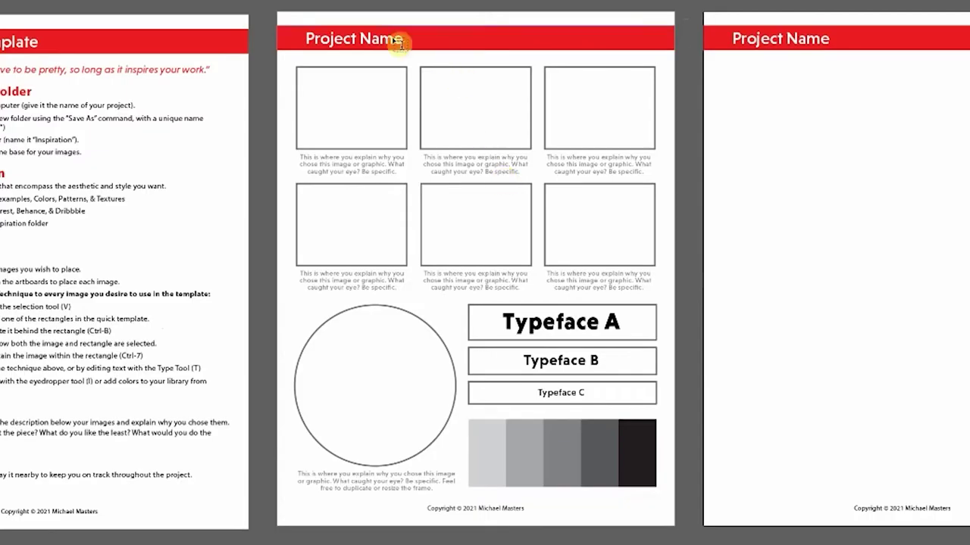
Step: Replace the Project Name header text with 'Spark Electric Co Logo'
{"action": "triple_click", "coordinate": [400, 44]}
{"action": "type", "text": "Spark Electric Co Logo"}
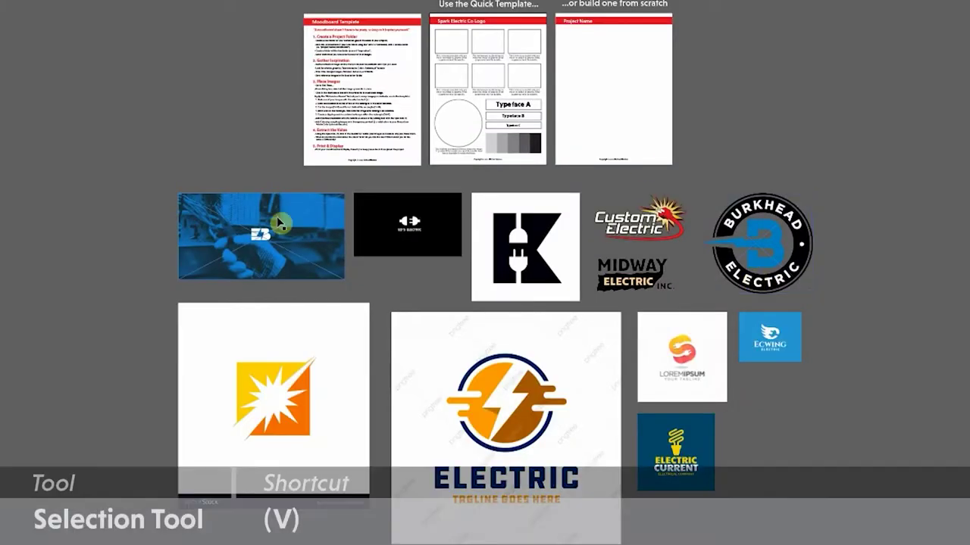
Step: Move and shrink the blue photo, then clip it into the top-left template frame
{"action": "left_click_drag", "start_coordinate": [271, 239], "coordinate": [468, 47]}
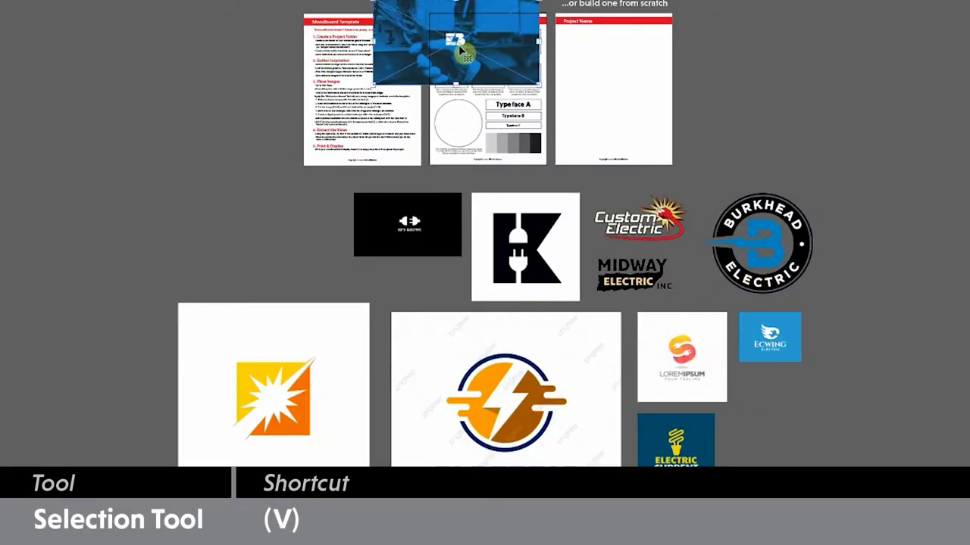
{"action": "left_click_drag", "start_coordinate": [539, 84], "coordinate": [523, 73]}
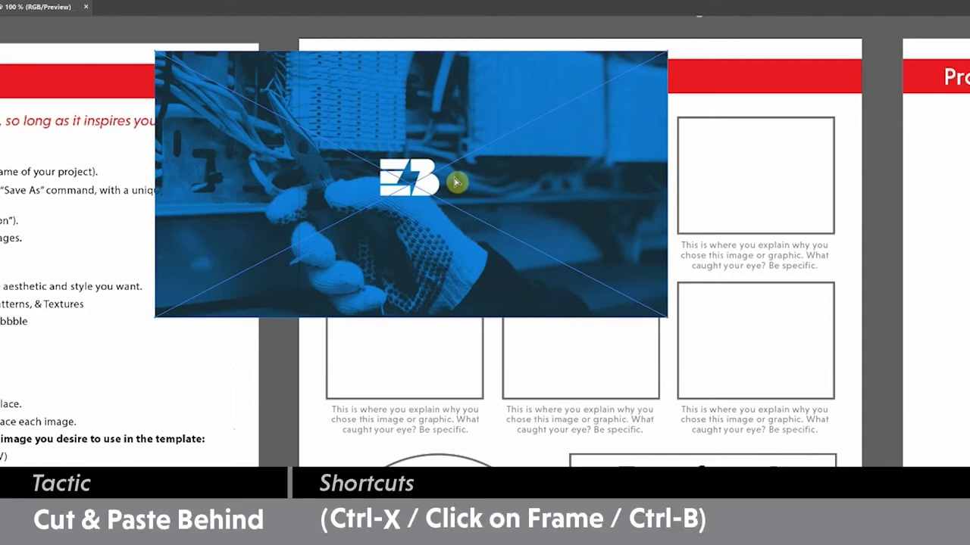
{"action": "key", "text": "ctrl+x"}
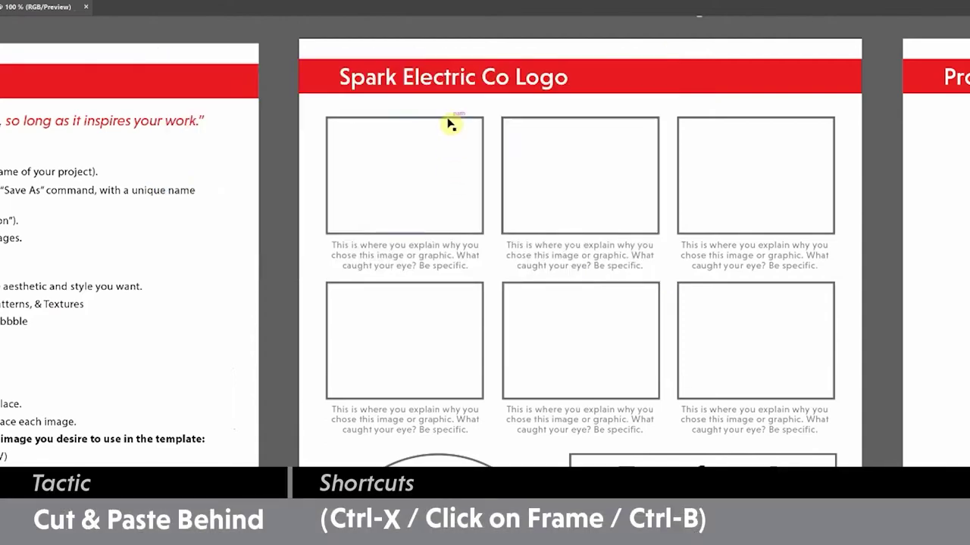
{"action": "left_click", "coordinate": [449, 123]}
{"action": "key", "text": "ctrl+b"}
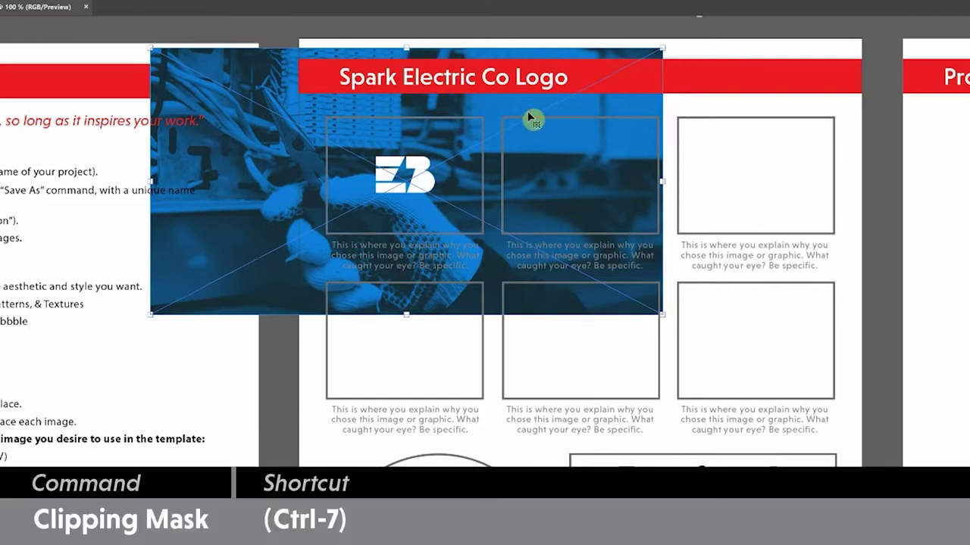
{"action": "key", "text": "ctrl+7"}
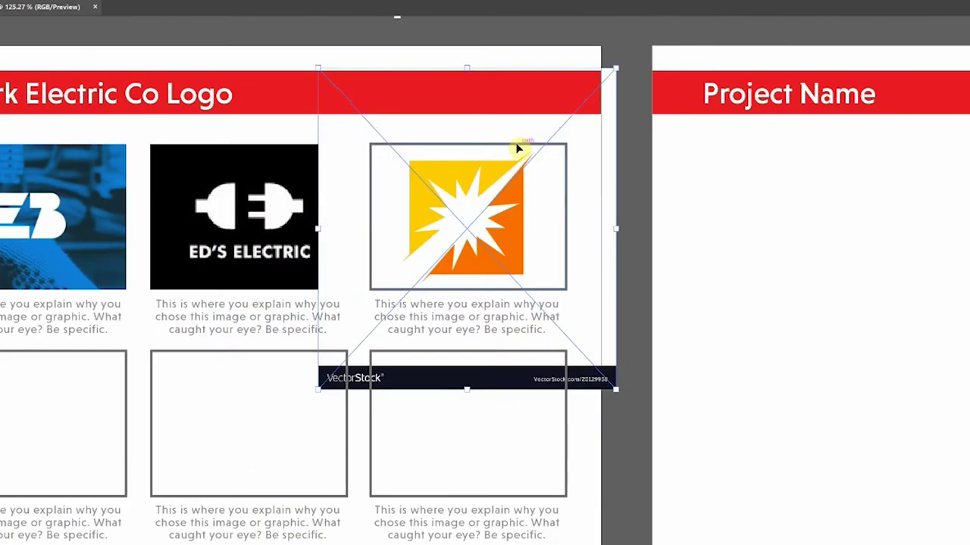
Step: Clip the next logo into its frame, enlarge Burkhead to fill the circle, and bring Electric Current onto the template
{"action": "key", "text": "ctrl+7"}
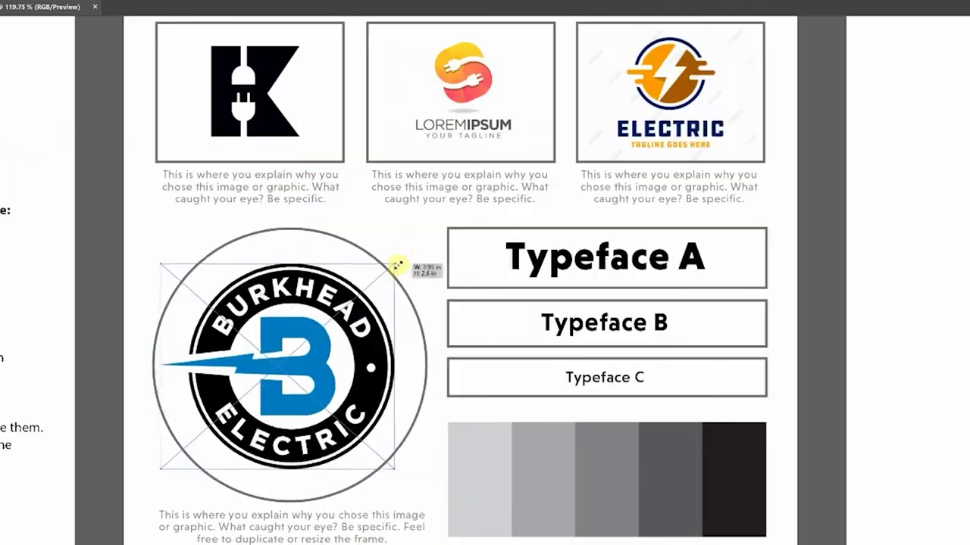
{"action": "left_click_drag", "start_coordinate": [396, 265], "coordinate": [430, 244]}
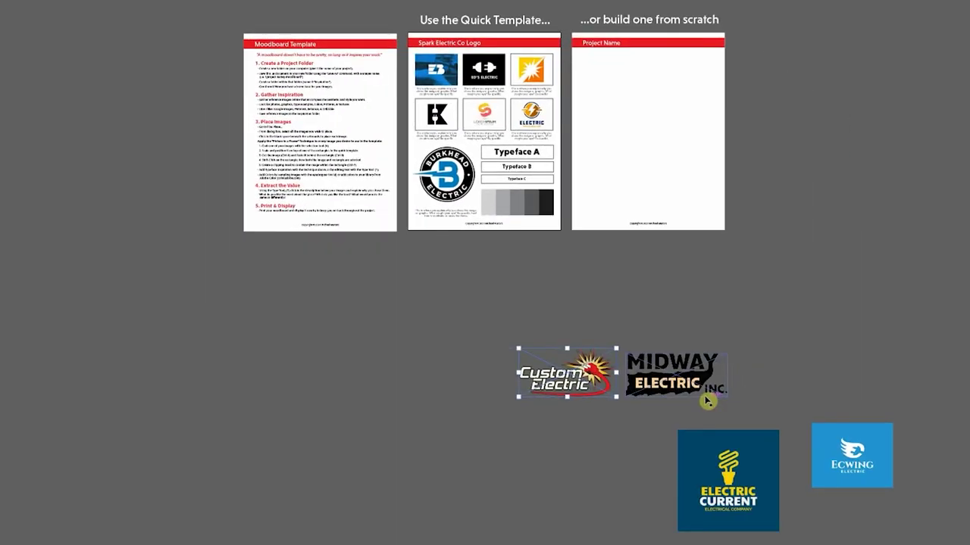
{"action": "left_click_drag", "start_coordinate": [739, 500], "coordinate": [522, 160]}
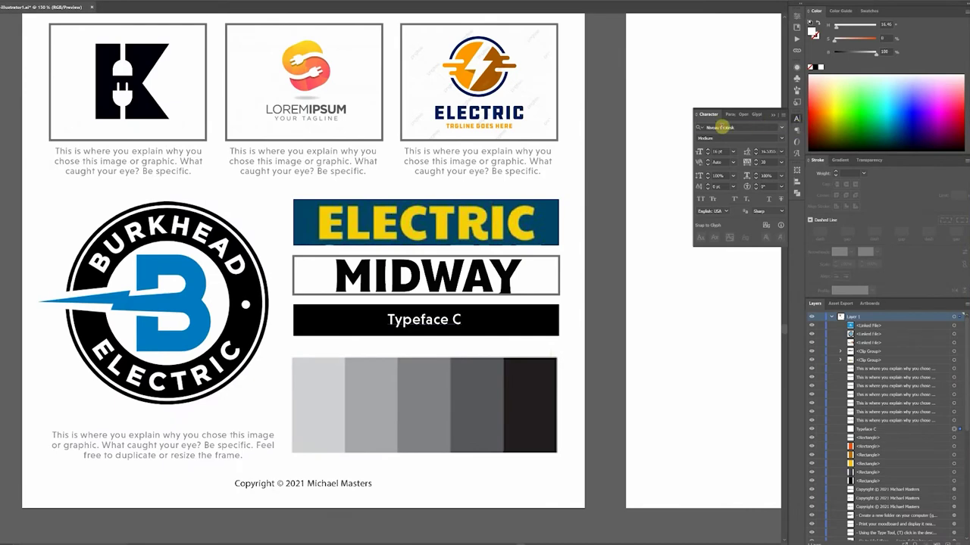
Step: Set the Typeface C sample text to the Raleway SemiBold font
{"action": "type", "text": "ral"}
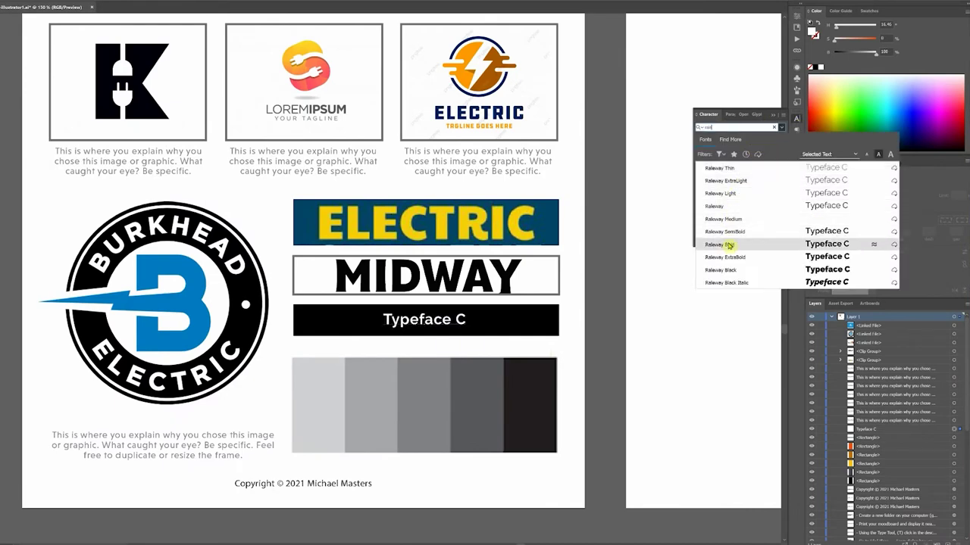
{"action": "left_click", "coordinate": [728, 245]}
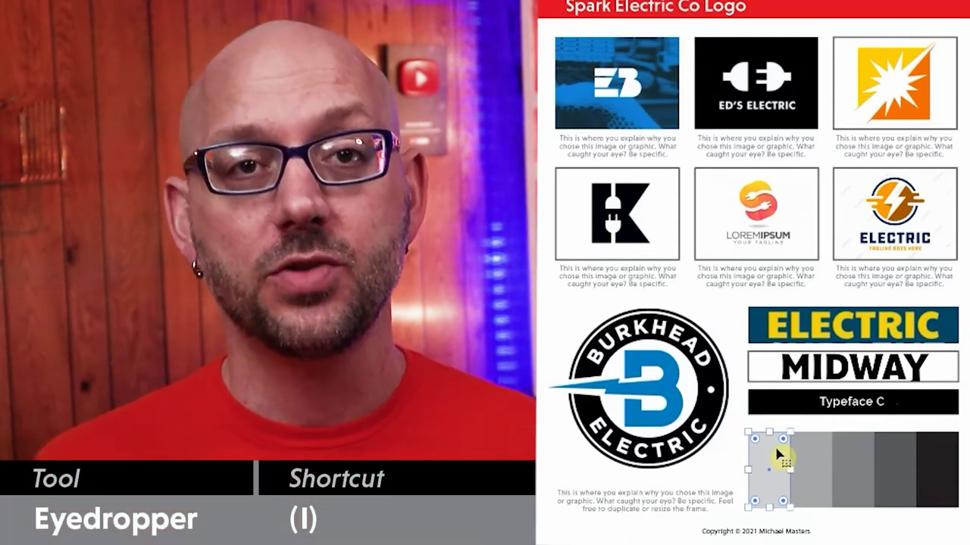
Step: Recolour the next palette swatch with a colour sampled from the Lorem Ipsum logo using the Eyedropper
{"action": "key", "text": "i"}
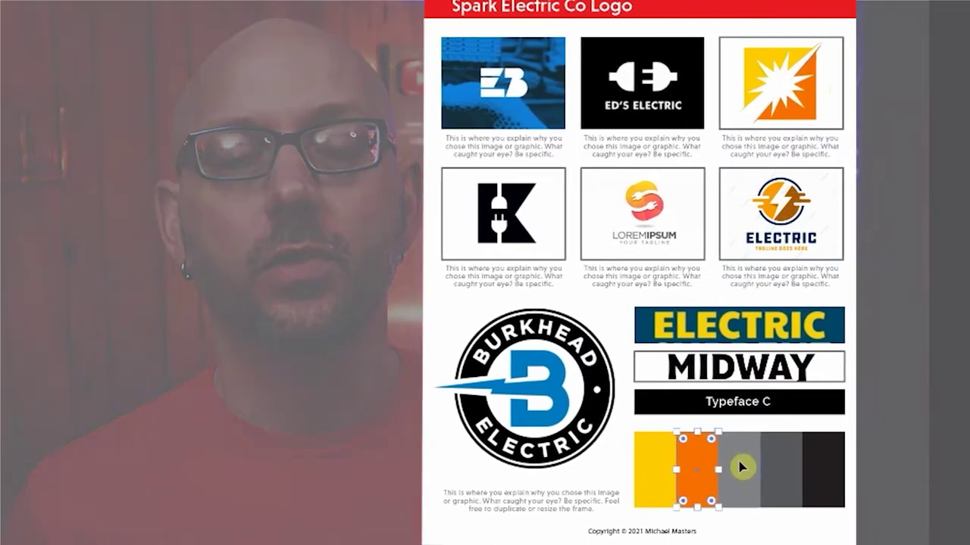
{"action": "left_click", "coordinate": [858, 463]}
{"action": "left_click", "coordinate": [522, 206]}
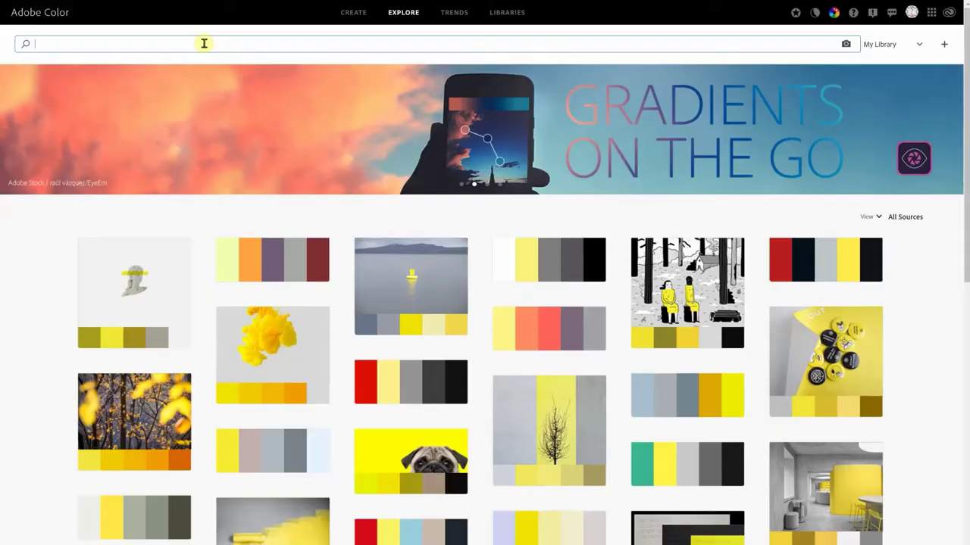
Step: Search Adobe Color for 'electric' and add the Tyneside Electrics 05 theme to the library
{"action": "type", "text": "electric"}
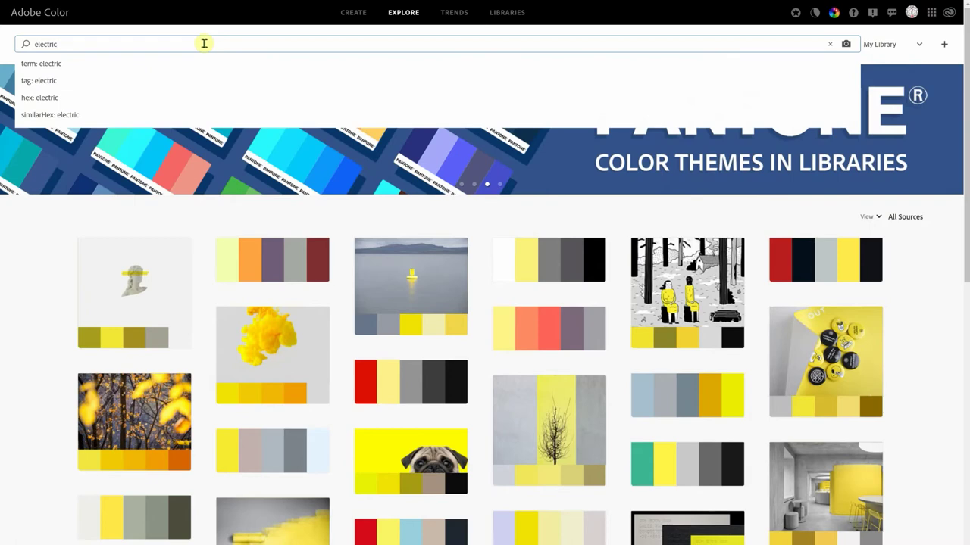
{"action": "key", "text": "Return"}
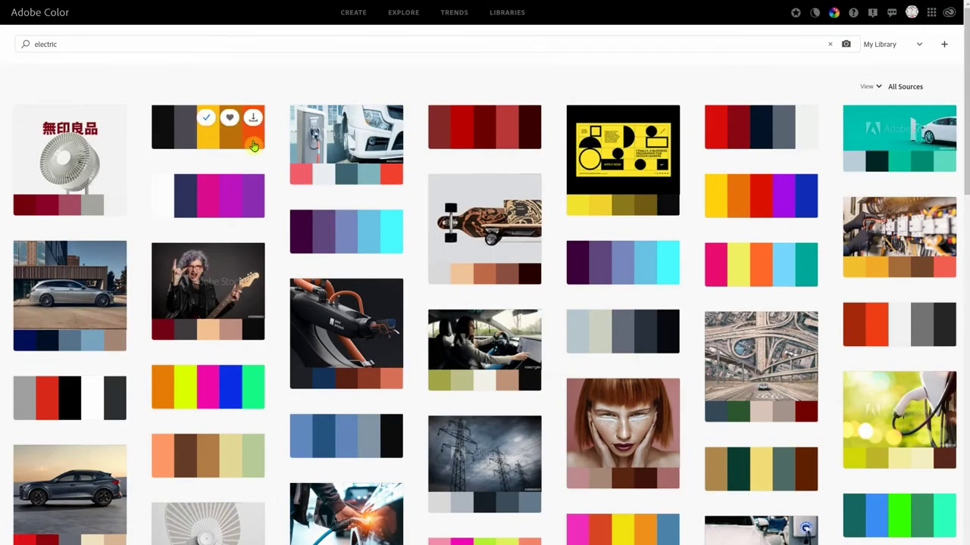
{"action": "left_click", "coordinate": [209, 118]}
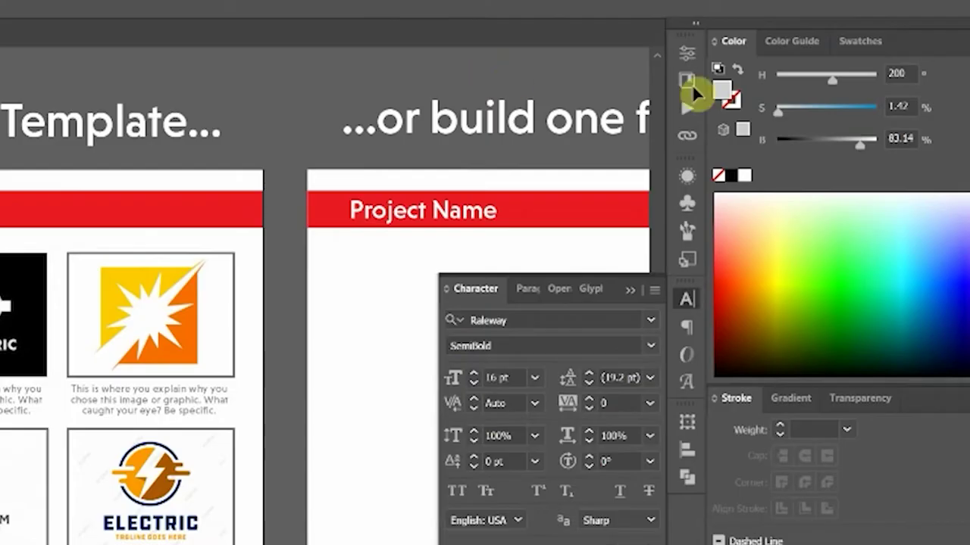
Step: Fill the five swatches with the library theme's black, dark grey, yellow, amber and orange
{"action": "left_click", "coordinate": [692, 88]}
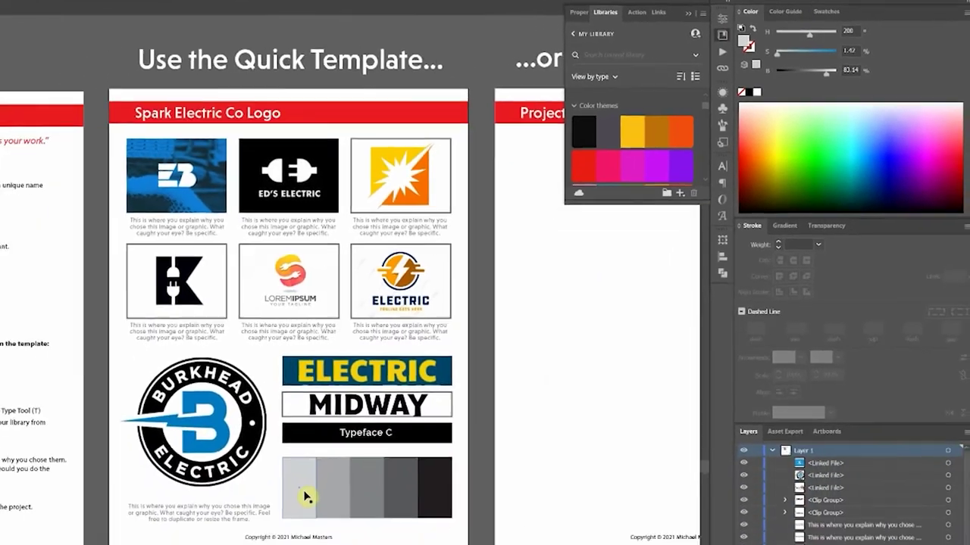
{"action": "left_click", "coordinate": [306, 497]}
{"action": "left_click", "coordinate": [586, 129]}
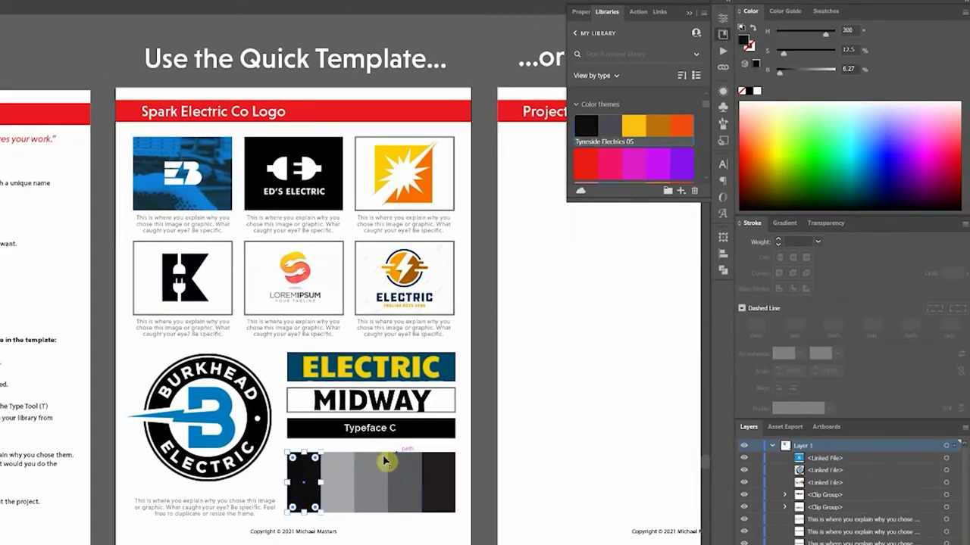
{"action": "left_click", "coordinate": [609, 126]}
{"action": "left_click", "coordinate": [371, 471]}
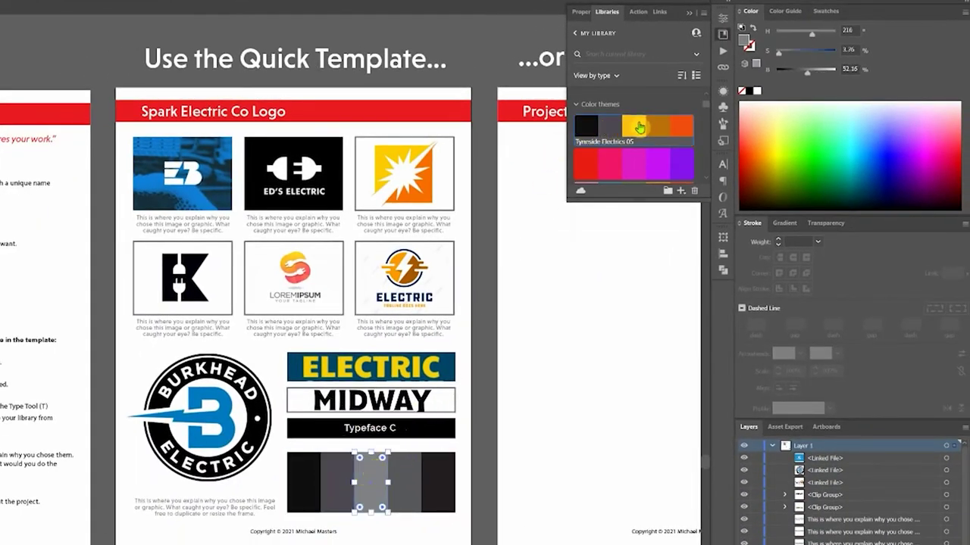
{"action": "left_click", "coordinate": [633, 126]}
{"action": "left_click", "coordinate": [404, 473]}
{"action": "left_click", "coordinate": [657, 127]}
{"action": "left_click", "coordinate": [439, 478]}
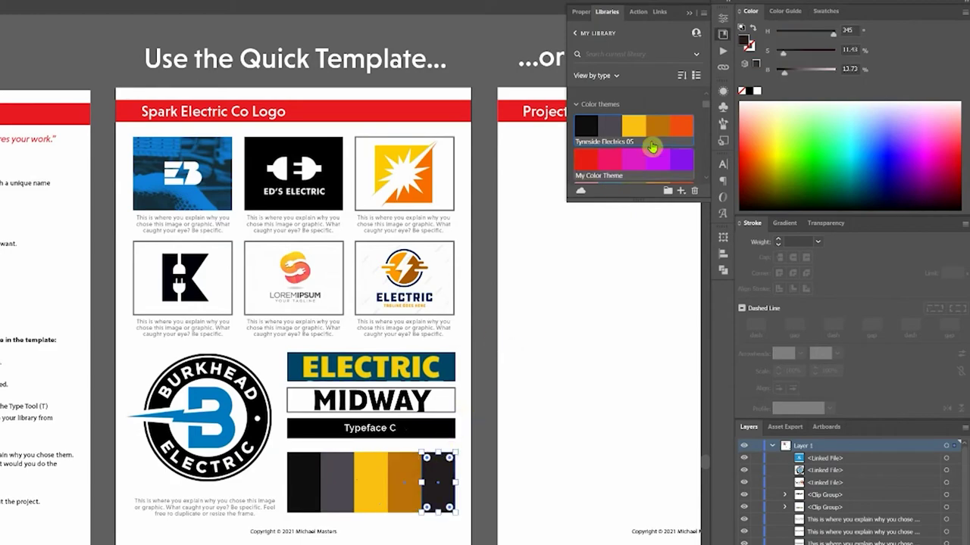
{"action": "left_click", "coordinate": [680, 127]}
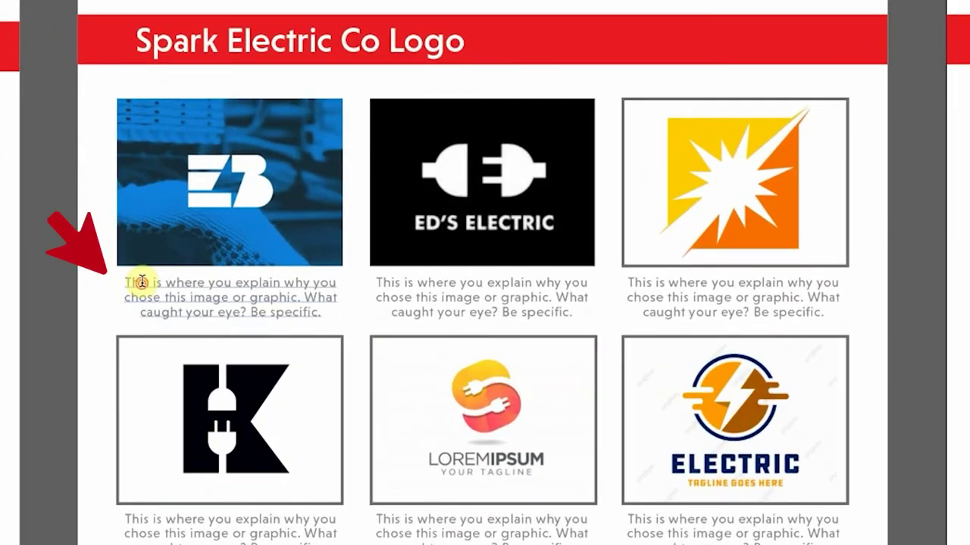
Step: Replace the first three logo captions with notes on the lightning bolt, negative space and spark graphic
{"action": "triple_click", "coordinate": [141, 282]}
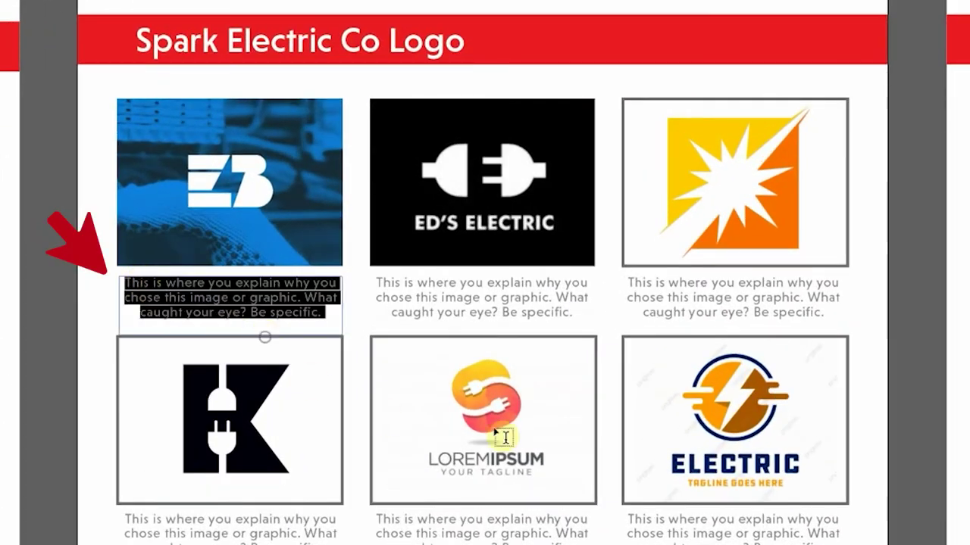
{"action": "type", "text": "The lightning bolt mark helps"}
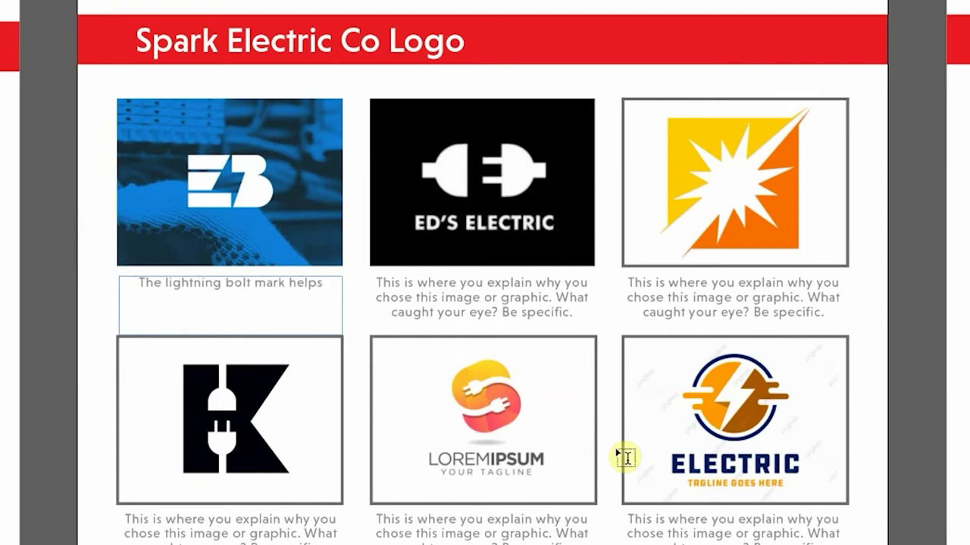
{"action": "type", "text": " shape the letter forms. Blue transparency gives mature look."}
{"action": "triple_click", "coordinate": [526, 313]}
{"action": "type", "text": "Awesome use of negative space"}
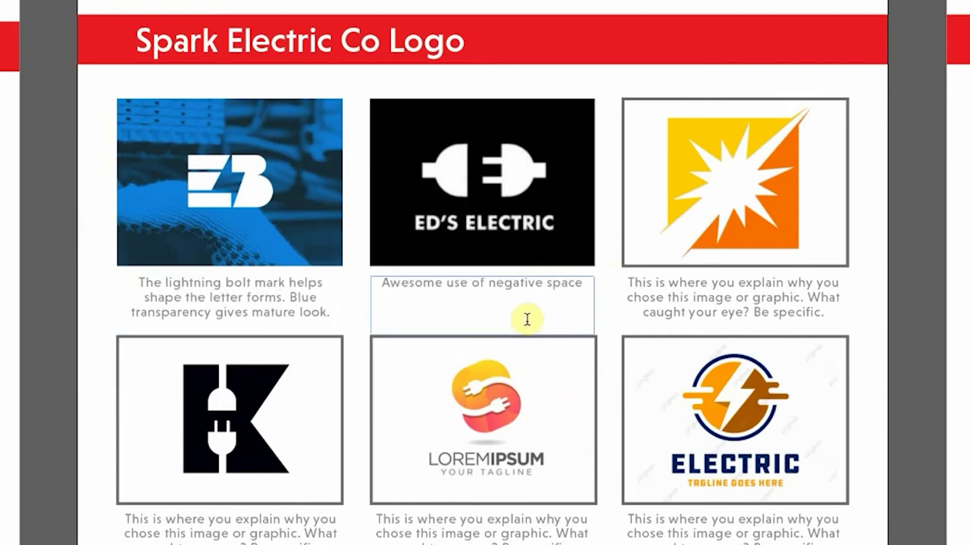
{"action": "triple_click", "coordinate": [731, 325]}
{"action": "type", "text": "Spark graphic is sharp and relevant to our title. Could work well with a word mark."}
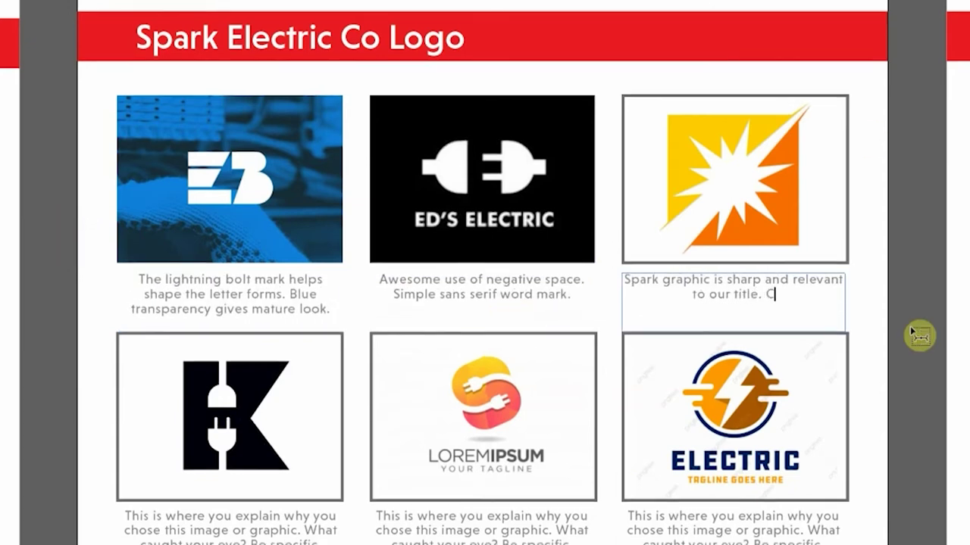
Step: Caption logos four to six: minimal negative-space mark, floating plug brandmark, and 'Nice contrast'
{"action": "scroll", "coordinate": [300, 375], "scroll_direction": "down", "scroll_amount": 3}
{"action": "triple_click", "coordinate": [299, 375]}
{"action": "type", "text": "Another good use of negative space. Very minimal detailed mark."}
{"action": "triple_click", "coordinate": [467, 326]}
{"action": "type", "text": "Love the floating"}
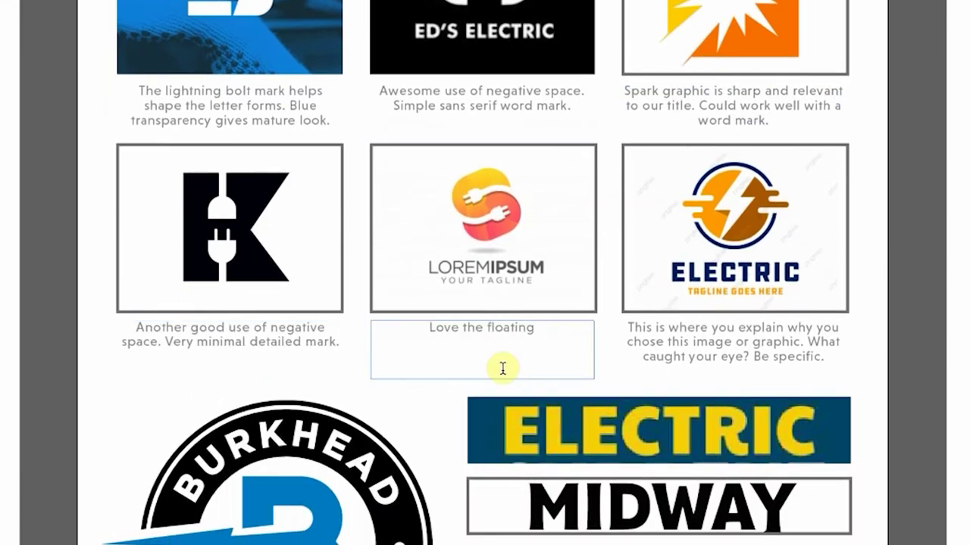
{"action": "type", "text": " brandmark with plugs defining the letterform. Subtle flat design with minor use of dimension."}
{"action": "triple_click", "coordinate": [742, 356]}
{"action": "type", "text": "Nice contrast. Classy brandmark."}
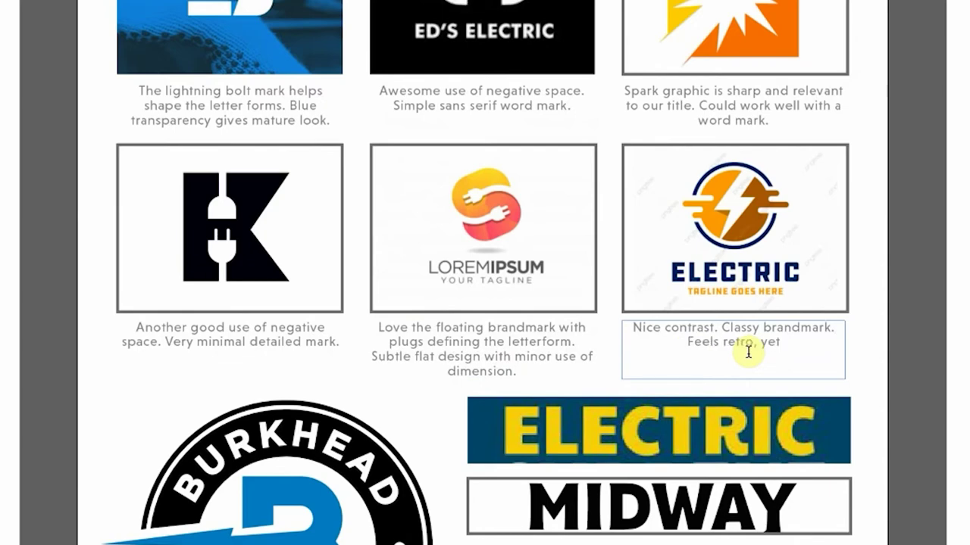
Step: Caption the Burkhead badge as a good industry fit with a geographic sans typeface
{"action": "scroll", "coordinate": [242, 480], "scroll_direction": "down", "scroll_amount": 3}
{"action": "triple_click", "coordinate": [242, 480]}
{"action": "type", "text": "Badge seems like a good fit for the industry. Love the geographic sans typeface. Combination of lettermark, brandmark, and "}
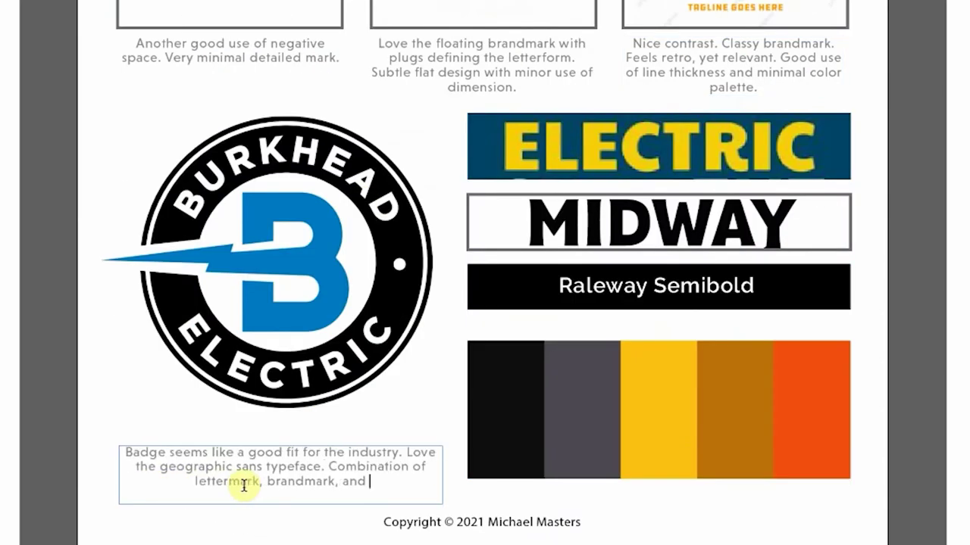
{"action": "type", "text": "wordmark in a simple, bold, design."}
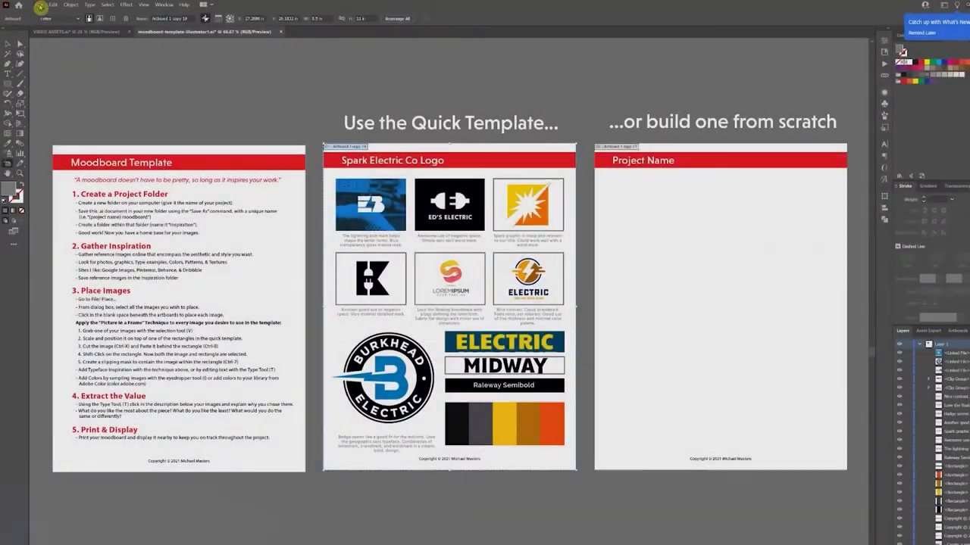
Step: Bring up the Print dialog for the moodboard from the File menu
{"action": "left_click", "coordinate": [39, 4]}
{"action": "left_click", "coordinate": [94, 220]}
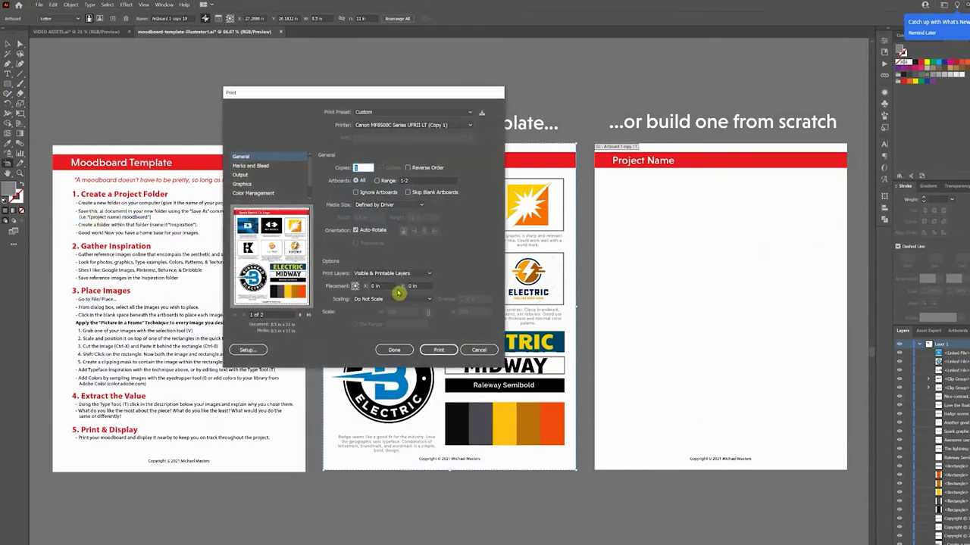